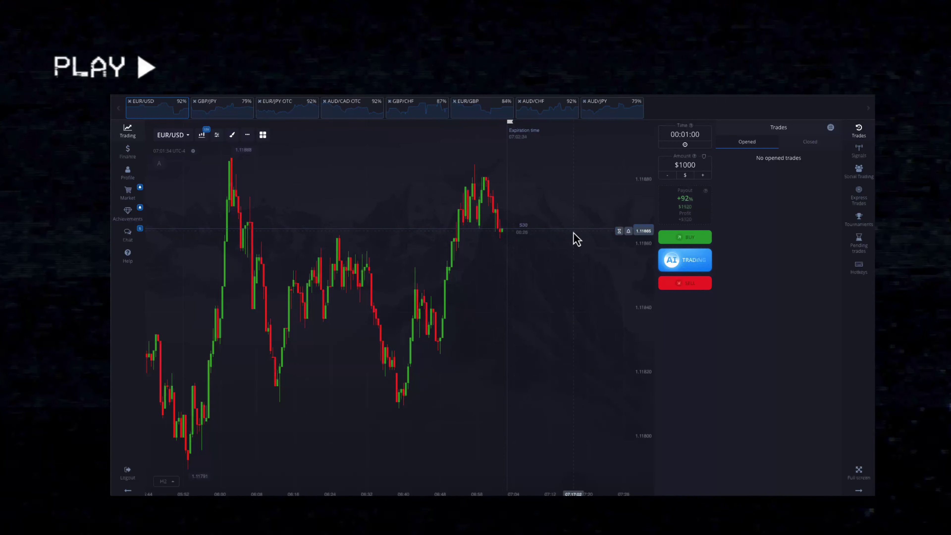
# Check the chart settings and 00:01:00 expiry, then sell $1000 on EUR/GBP
pyautogui.hotkey('shift', 'w')
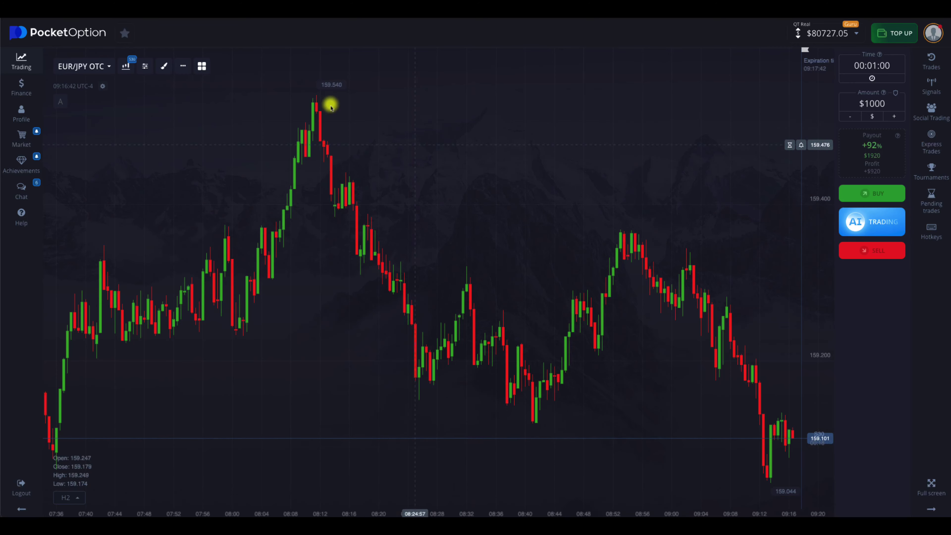
pyautogui.click(126, 65)
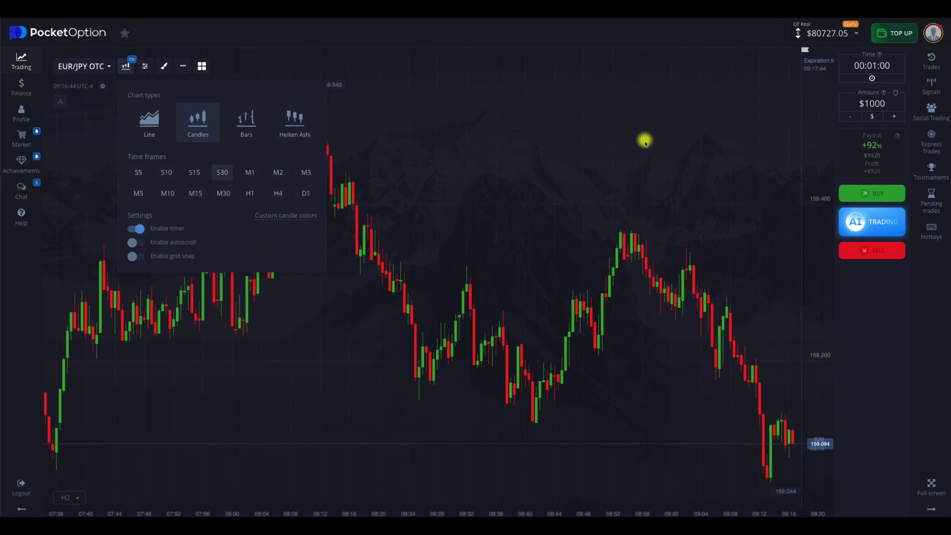
pyautogui.click(546, 160)
pyautogui.click(883, 67)
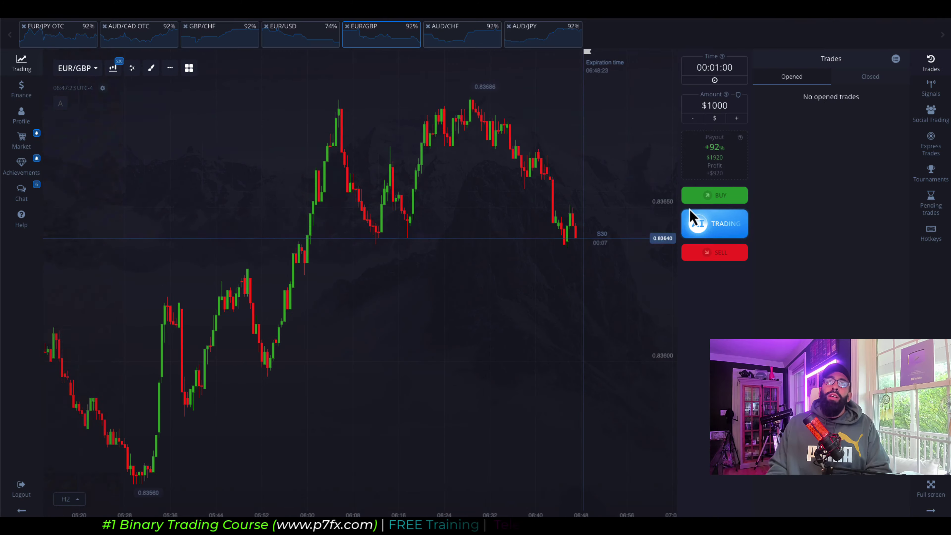
pyautogui.click(726, 252)
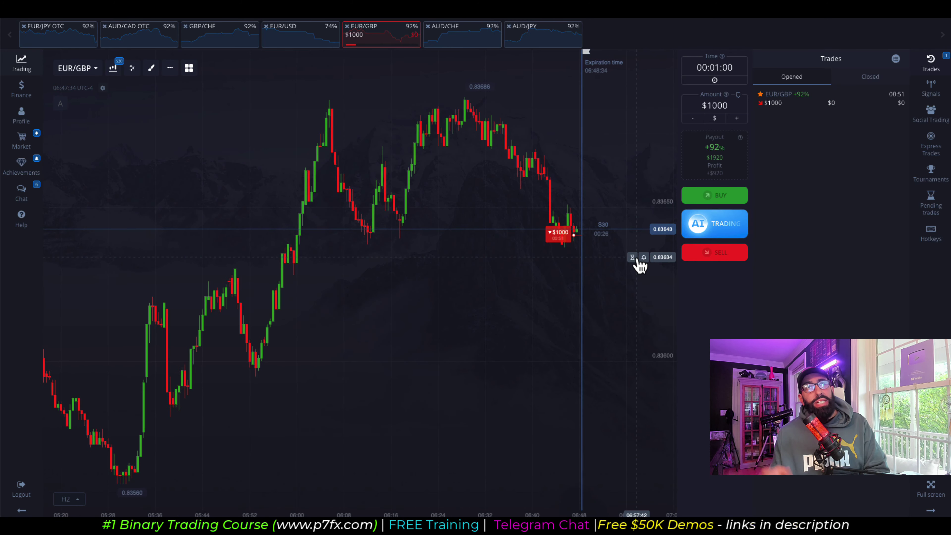
# Scroll the view while the $1000 EUR/GBP sell runs toward expiry
pyautogui.scroll(3, 614, 261)
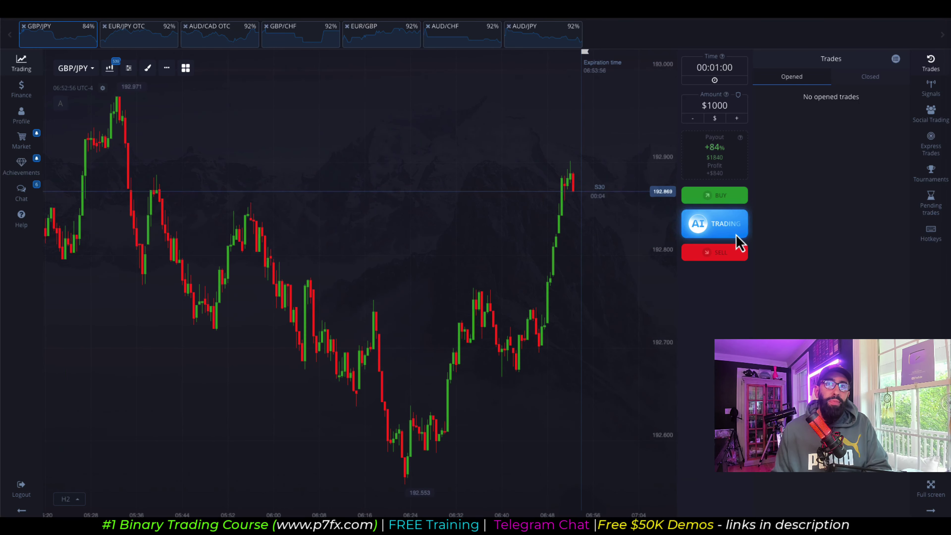
# Place a $1000 one-minute sell on GBP/JPY and let it expire
pyautogui.click(728, 255)
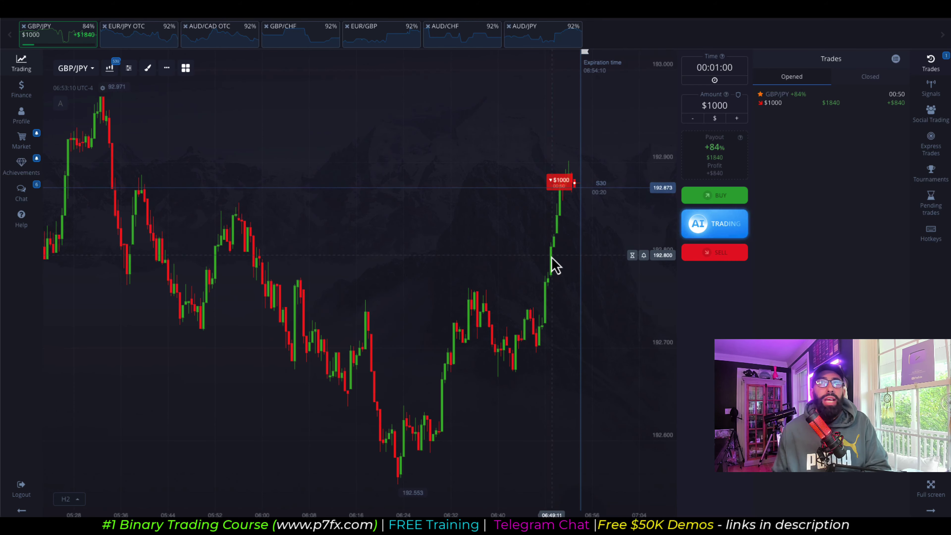
pyautogui.scroll(2, 584, 264)
pyautogui.scroll(-2, 598, 264)
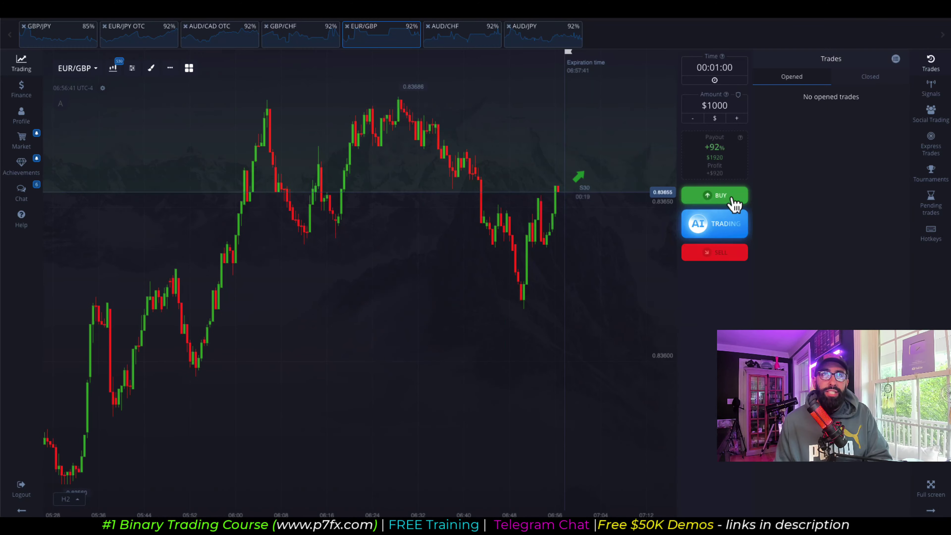
# Place a $1000 one-minute buy on EUR/GBP, closing with a $1920 payout
pyautogui.click(735, 204)
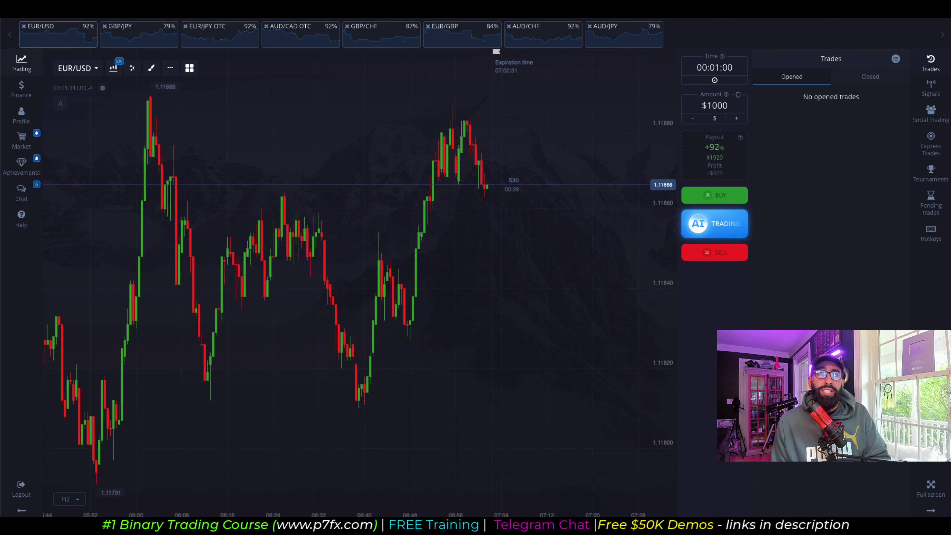
# Buy $1000 on EUR/USD with a one-minute expiry
pyautogui.click(705, 202)
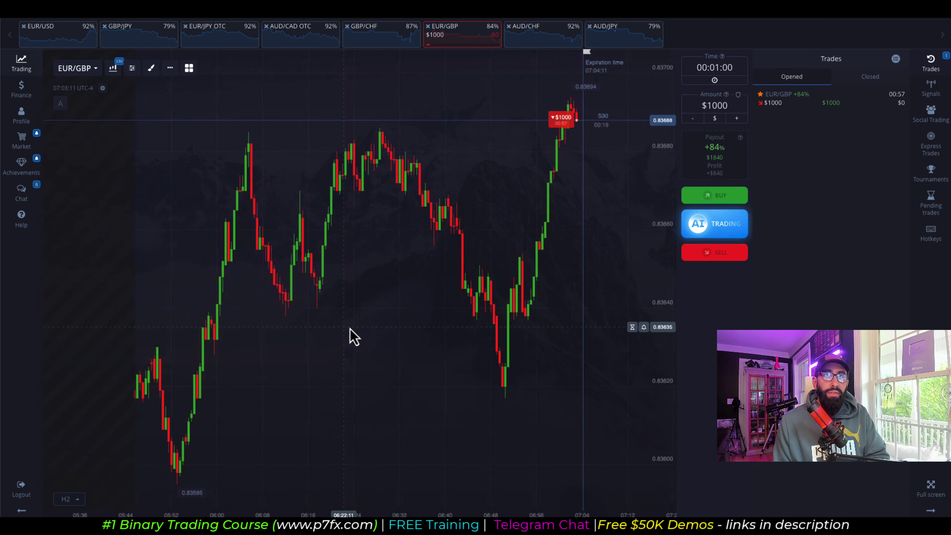
# Pan the EUR/GBP chart, view M5 candles, then return to S30 candles
pyautogui.moveTo(350, 335); pyautogui.dragTo(329, 333)
pyautogui.click(113, 67)
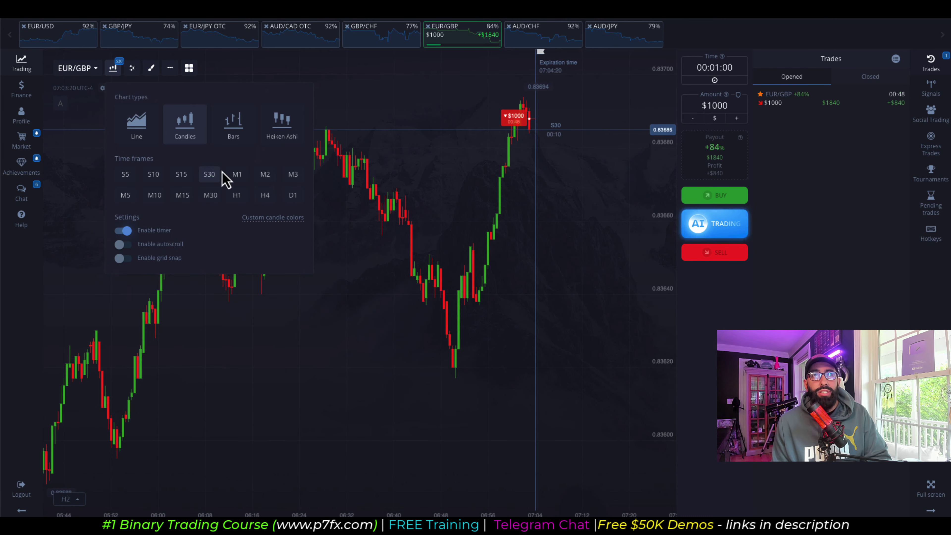
pyautogui.click(125, 195)
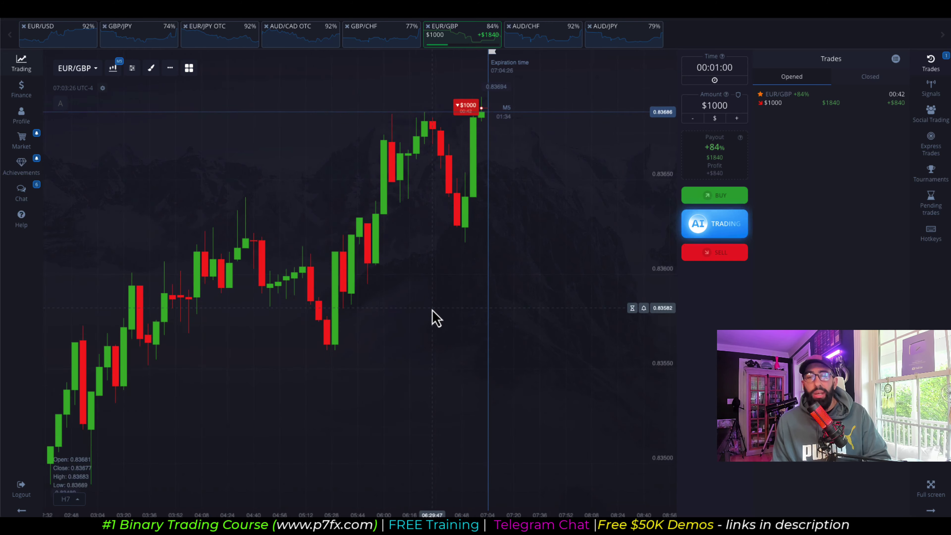
pyautogui.scroll(-3, 431, 314)
pyautogui.click(210, 176)
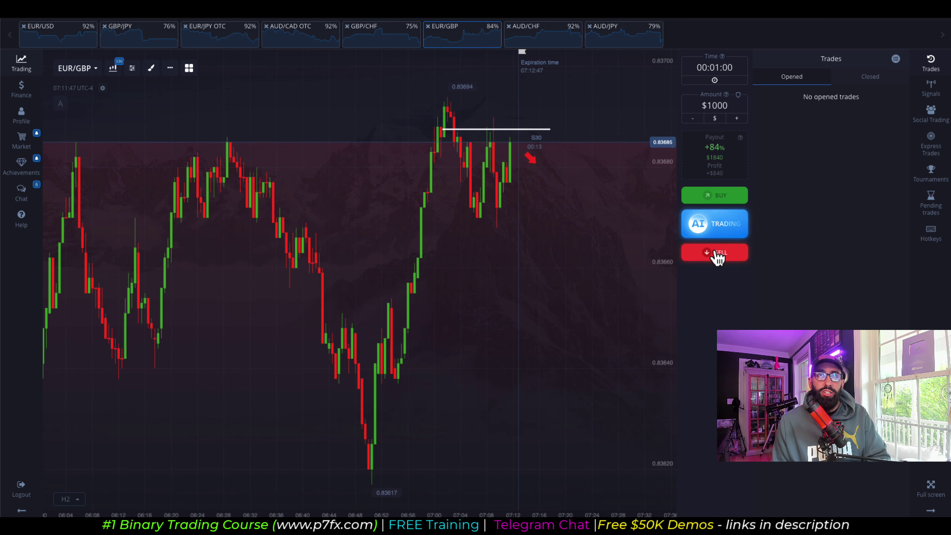
# Place a fresh $1000 one-minute sell on EUR/GBP
pyautogui.click(715, 254)
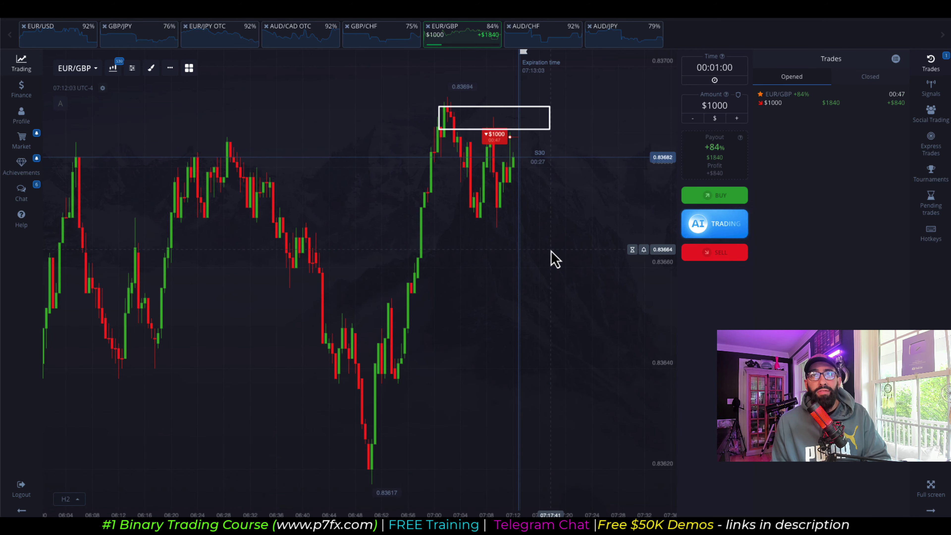
pyautogui.hscroll(-3, 472, 287)
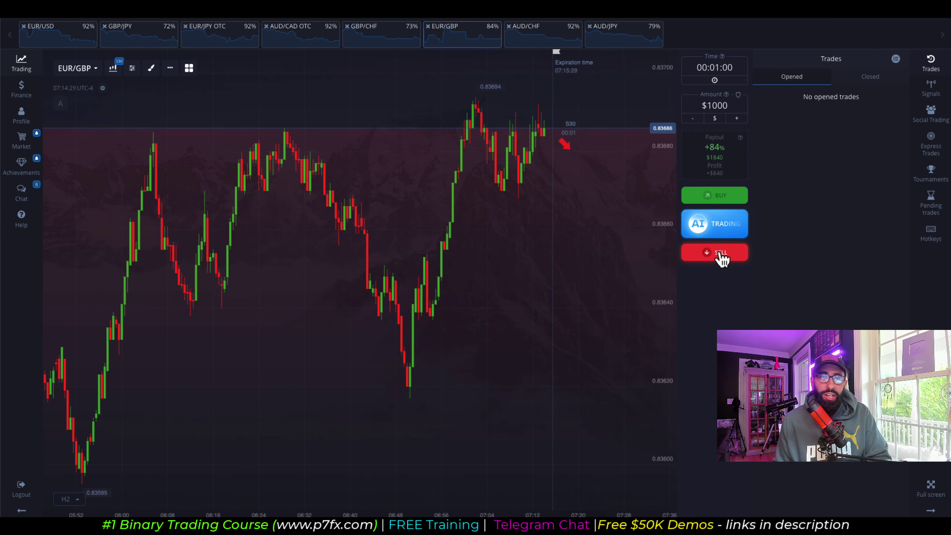
# Place another $1000 one-minute sell on EUR/GBP
pyautogui.click(721, 257)
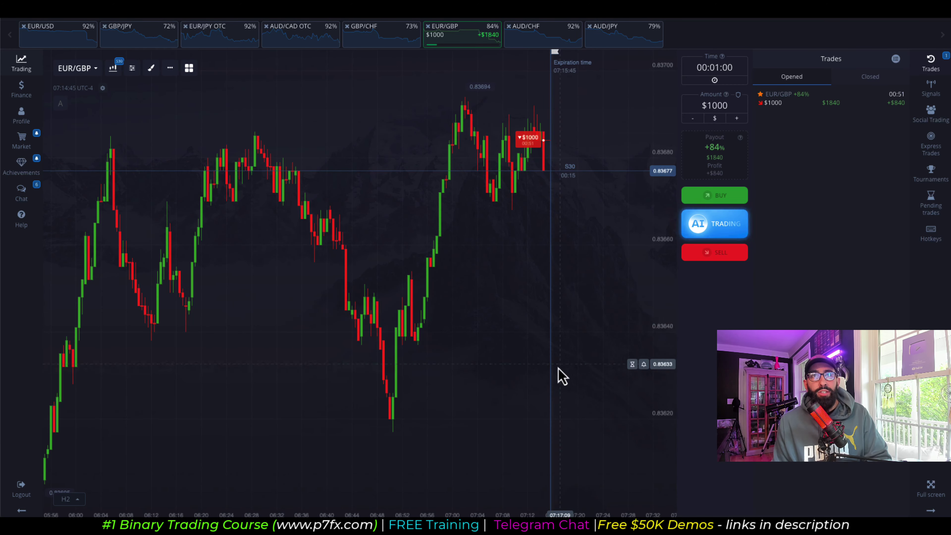
pyautogui.scroll(5, 578, 348)
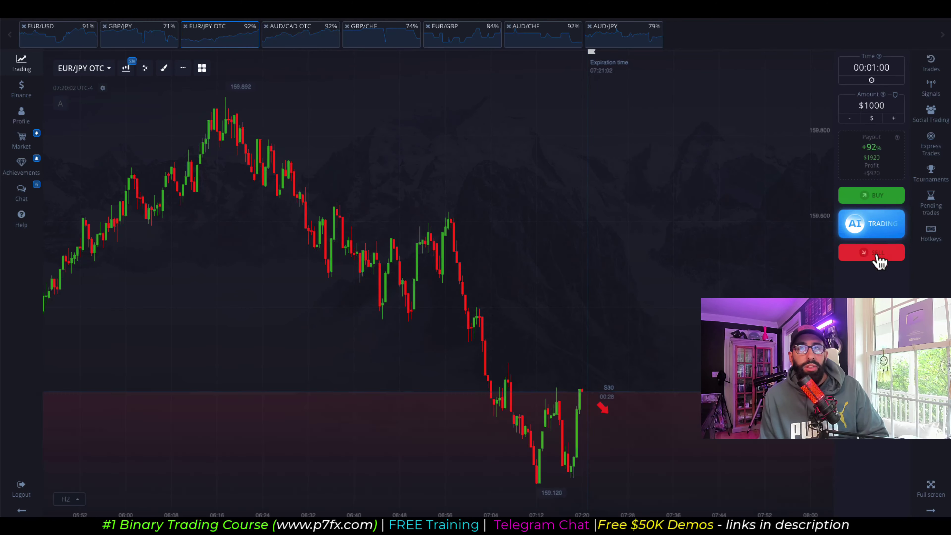
# Sell $1000 on EUR/JPY OTC, then switch the chart to M5 and back to S30
pyautogui.click(872, 251)
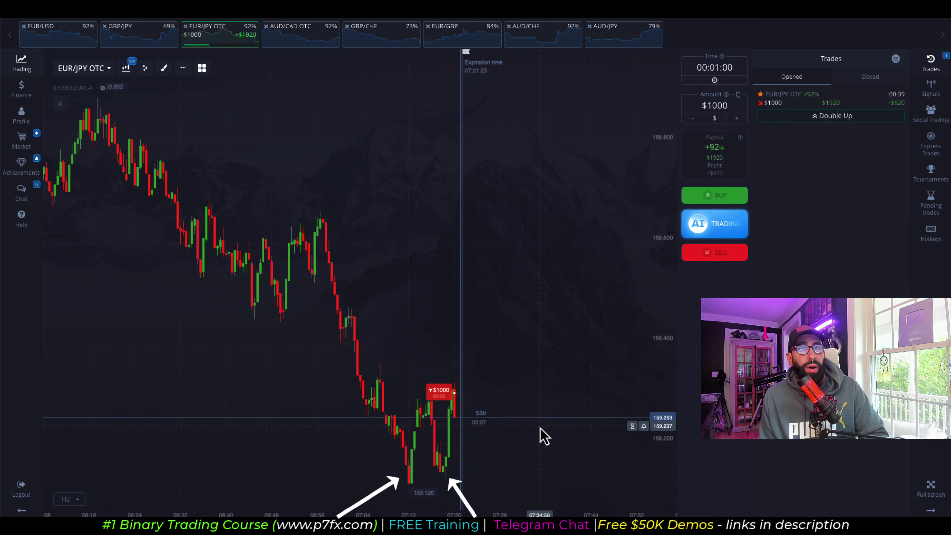
pyautogui.scroll(3, 505, 258)
pyautogui.click(126, 67)
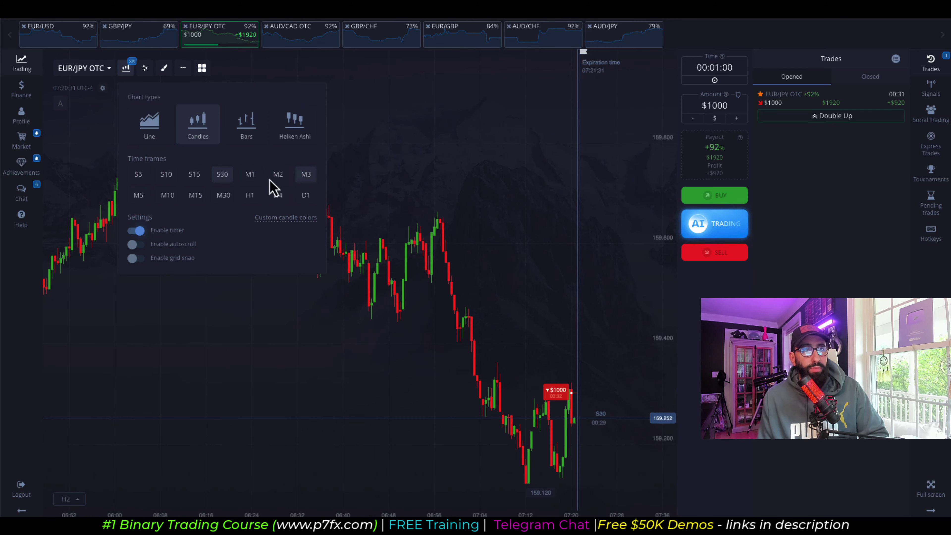
pyautogui.click(139, 195)
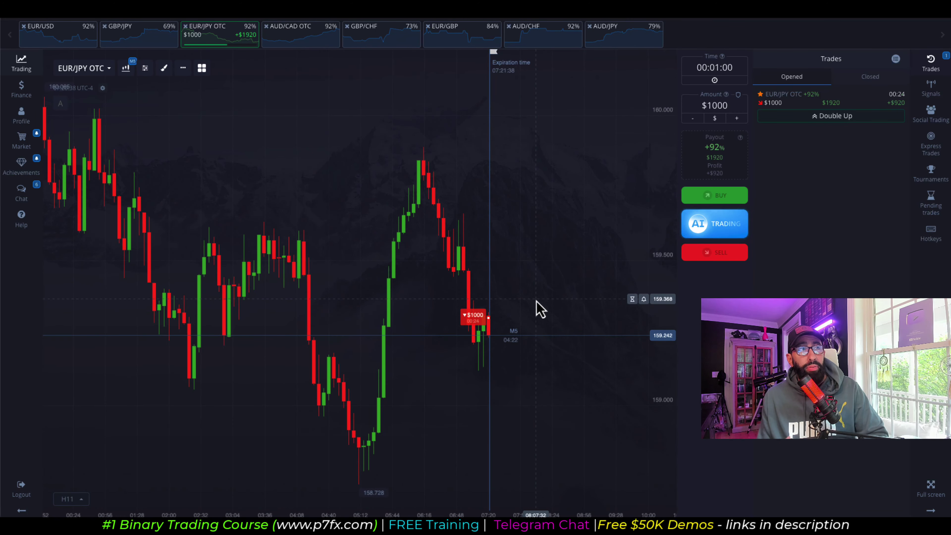
pyautogui.click(126, 67)
pyautogui.click(229, 176)
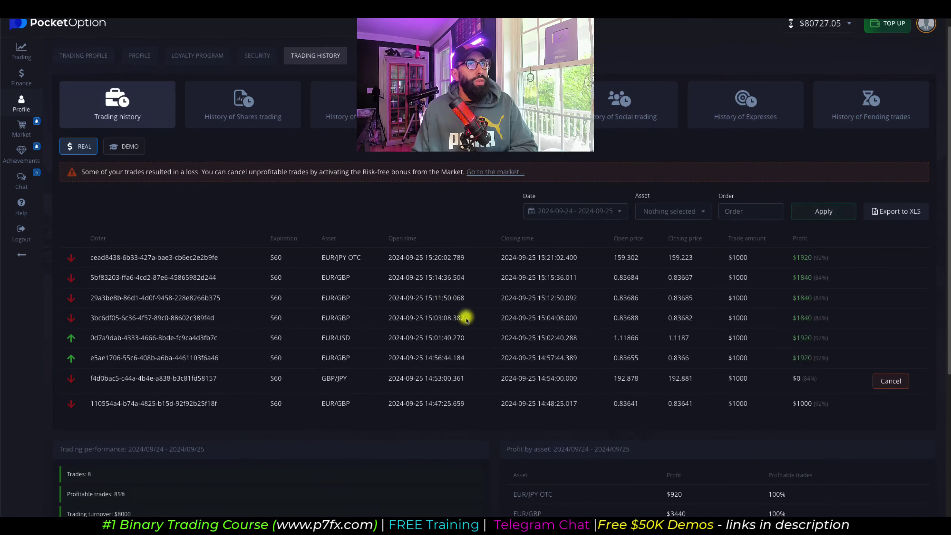
pyautogui.scroll(-3, 464, 317)
pyautogui.scroll(-1, 466, 319)
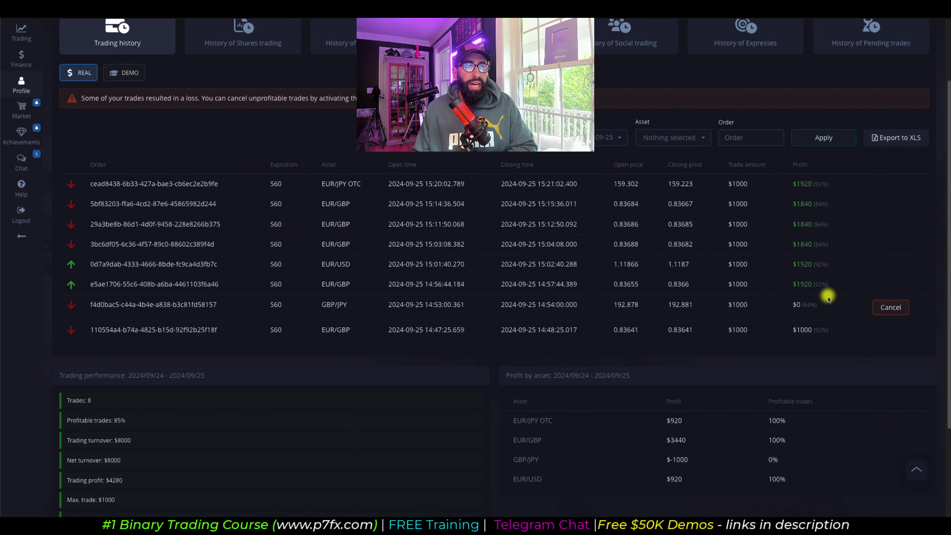
pyautogui.scroll(-3, 814, 275)
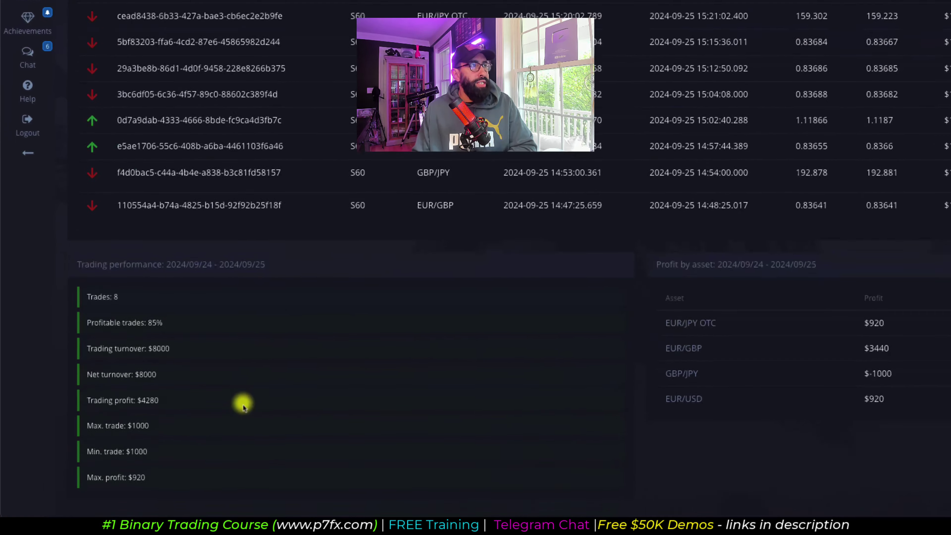
pyautogui.scroll(1, 764, 393)
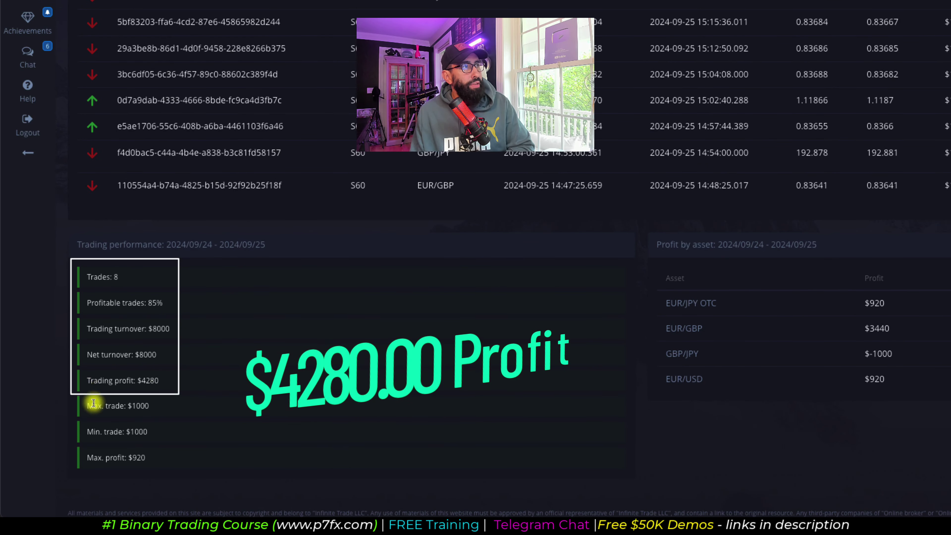